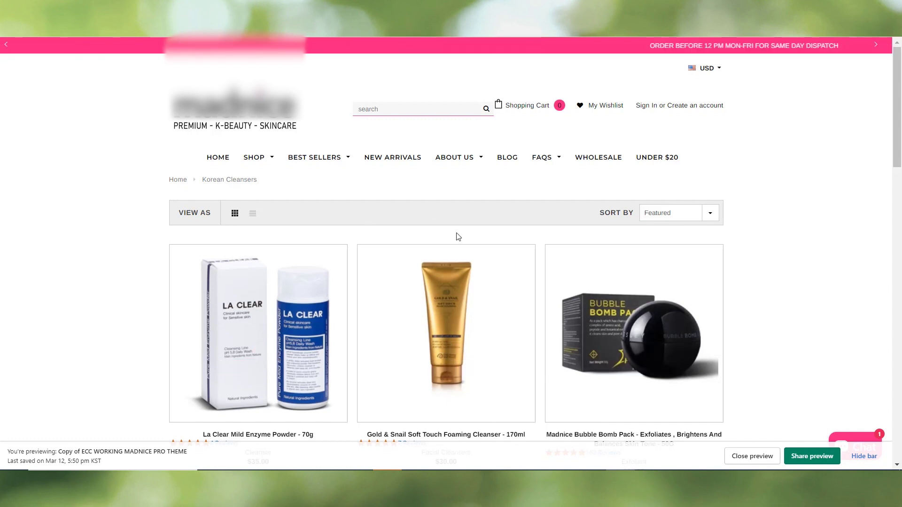
# Scroll through the collection preview page
pyautogui.scroll(-1, 465, 246)
pyautogui.scroll(-8, 472, 256)
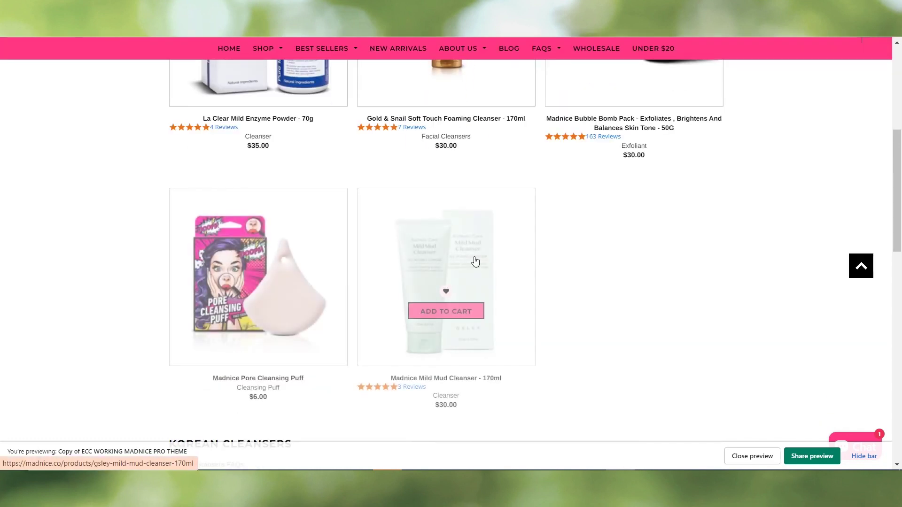
pyautogui.scroll(5, 475, 260)
pyautogui.scroll(4, 476, 260)
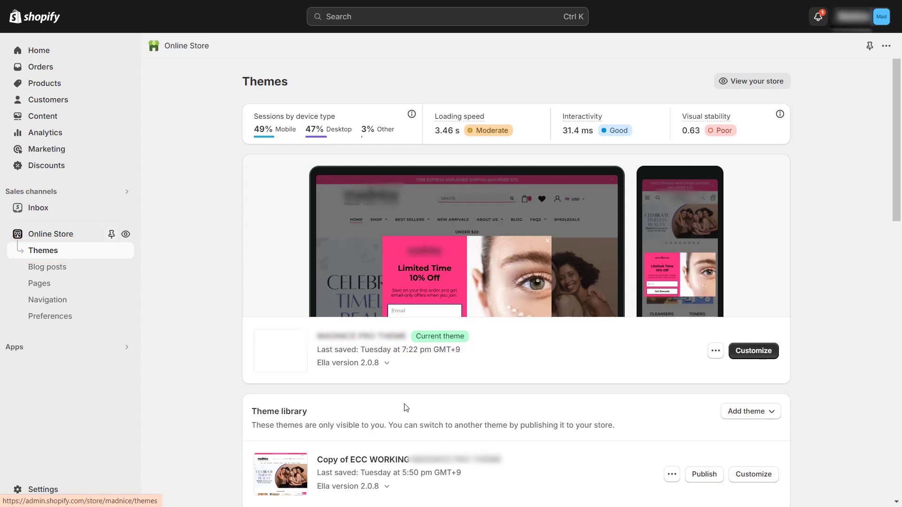
# Open the library theme copy in the editor and preview the Default collection template
pyautogui.click(752, 475)
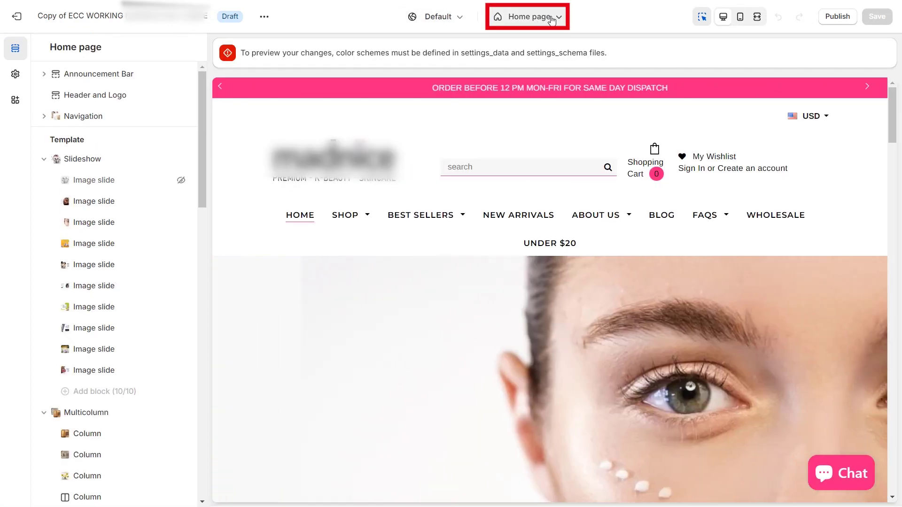
pyautogui.click(535, 18)
pyautogui.click(496, 125)
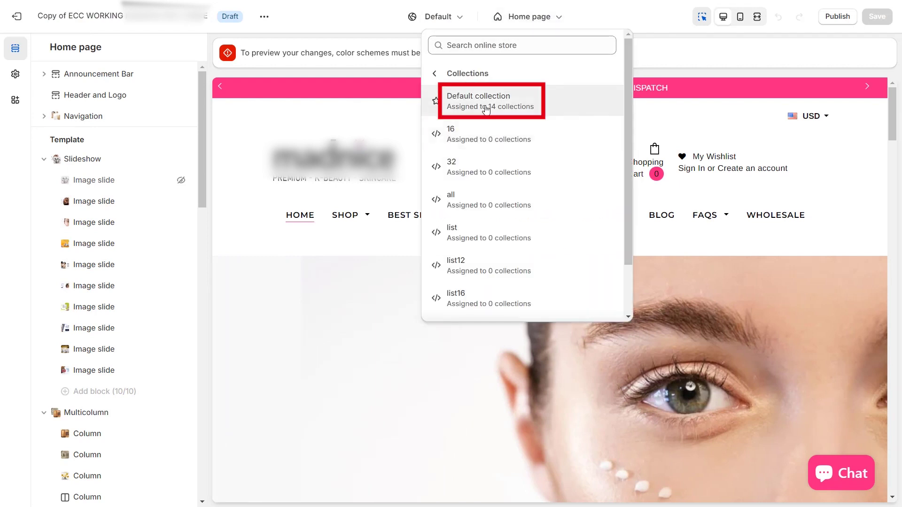
pyautogui.click(487, 108)
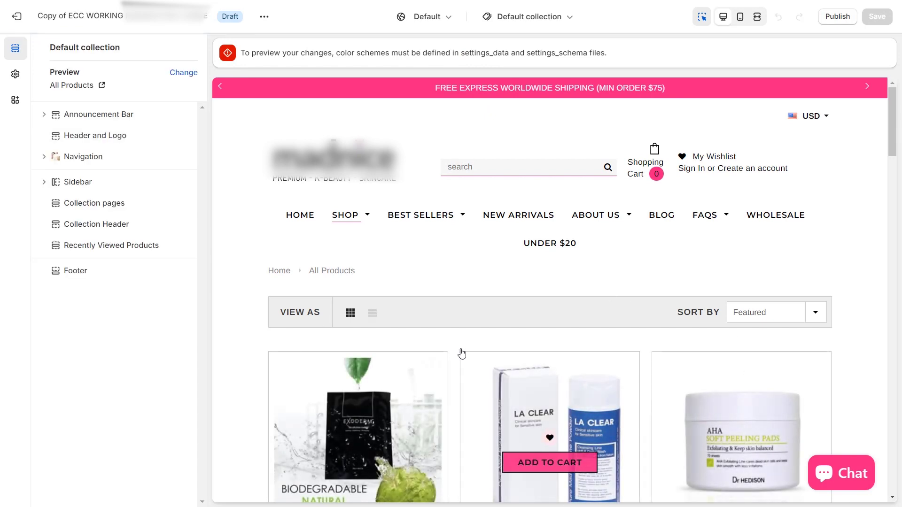
# Turn on Enable Sidebar in the Sidebar section and save the theme
pyautogui.click(92, 183)
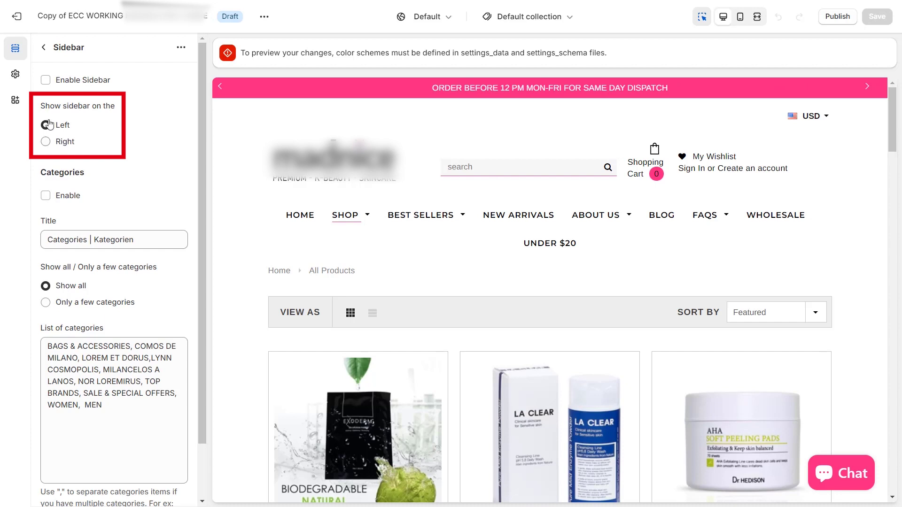
pyautogui.click(45, 80)
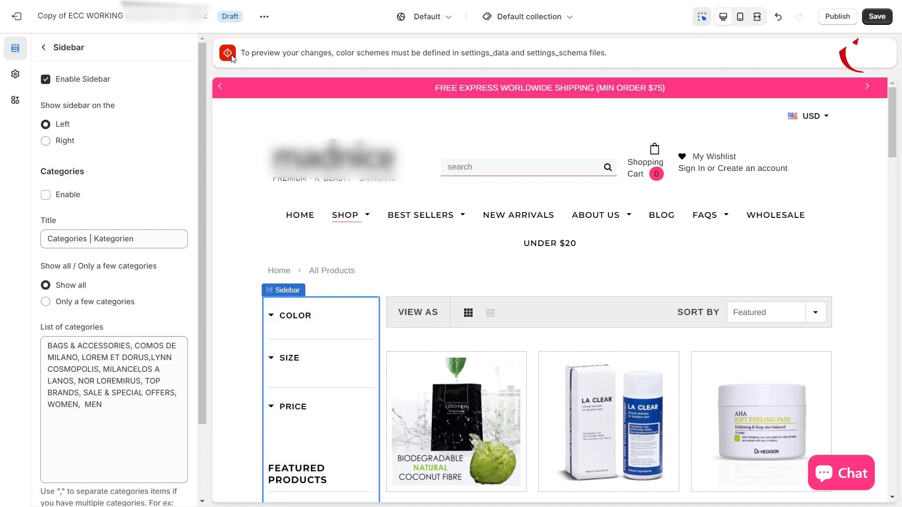
pyautogui.click(878, 16)
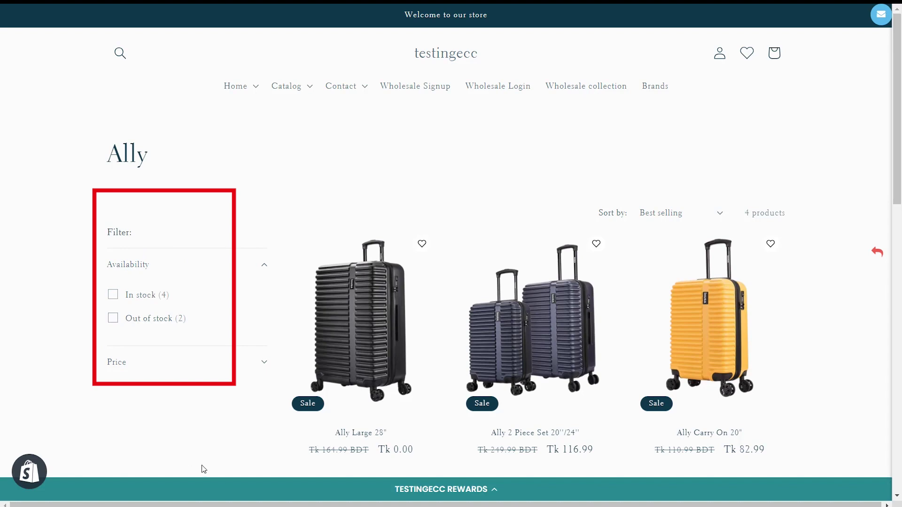
# Collapse the storefront Availability filter, then open Search & Discovery from the Apps list
pyautogui.click(262, 270)
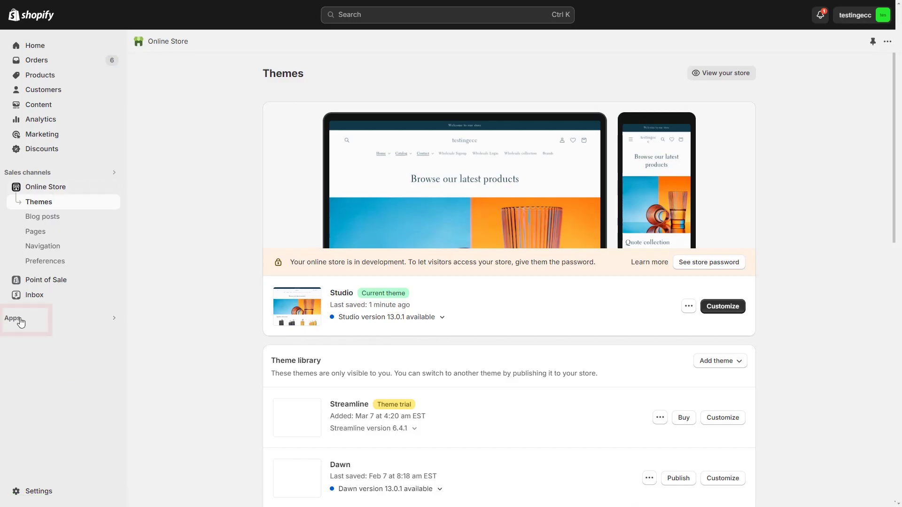
pyautogui.click(20, 322)
pyautogui.write('sea')
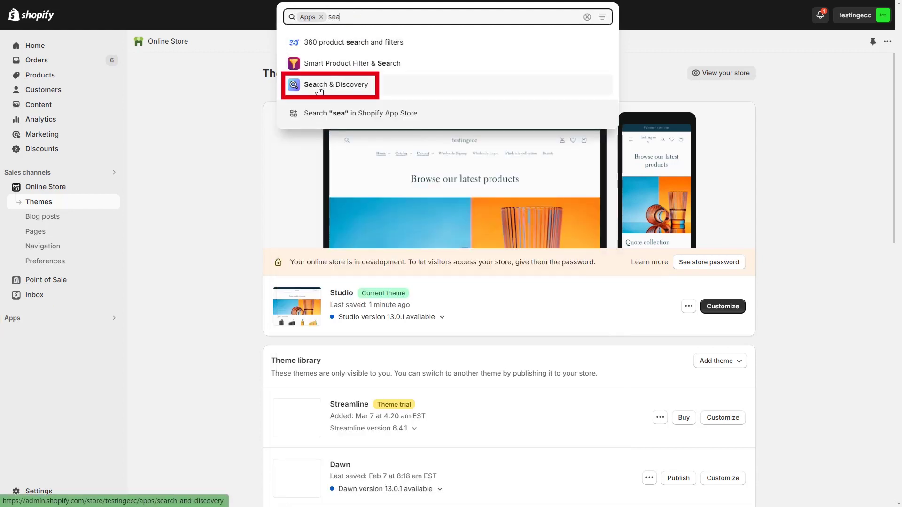
pyautogui.click(348, 88)
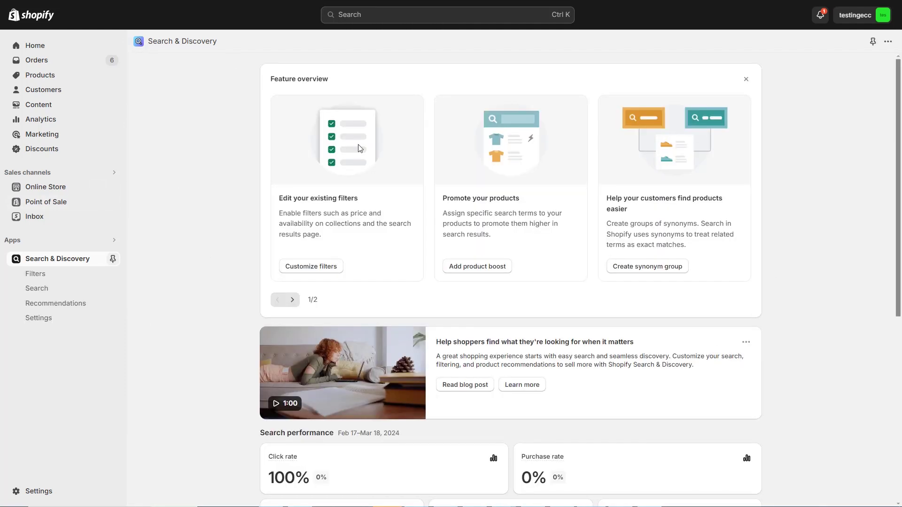
# Add a filter sourced from the product Color option, save it, and return to Filters
pyautogui.click(41, 278)
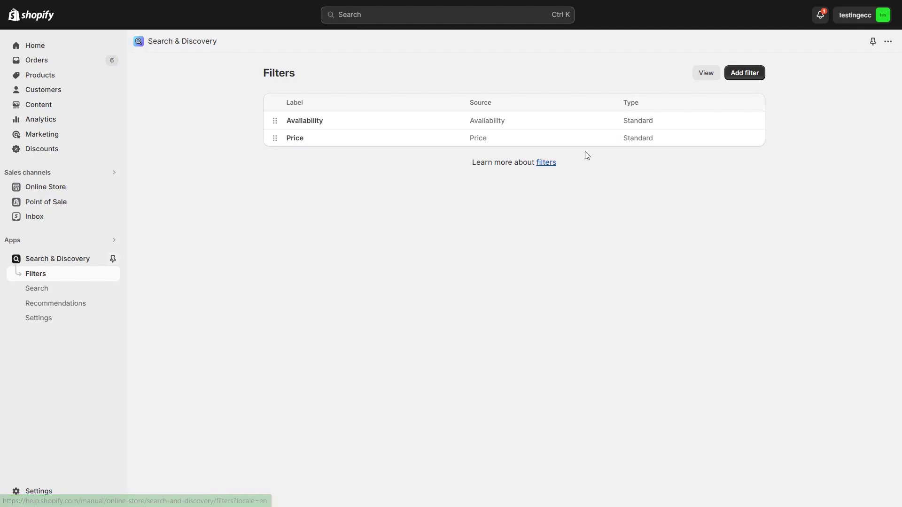
pyautogui.click(745, 72)
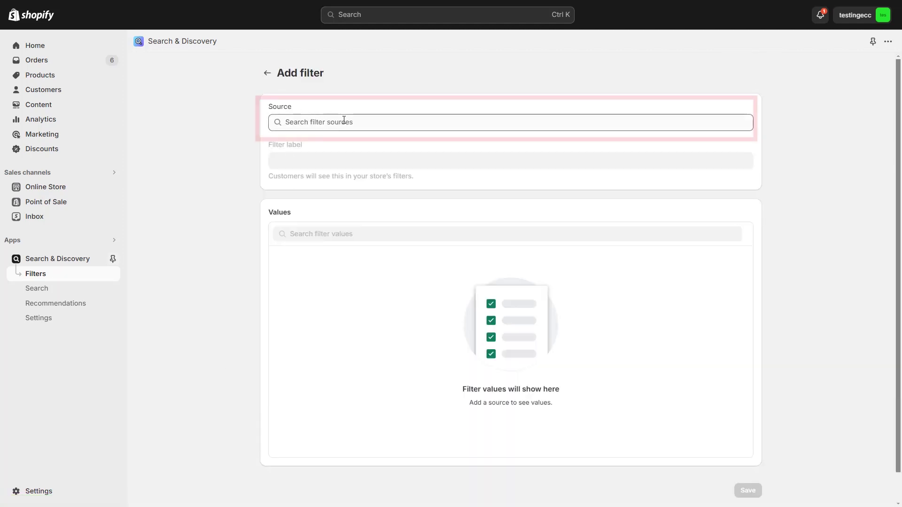
pyautogui.moveTo(329, 75); pyautogui.dragTo(276, 77)
pyautogui.click(346, 110)
pyautogui.click(341, 122)
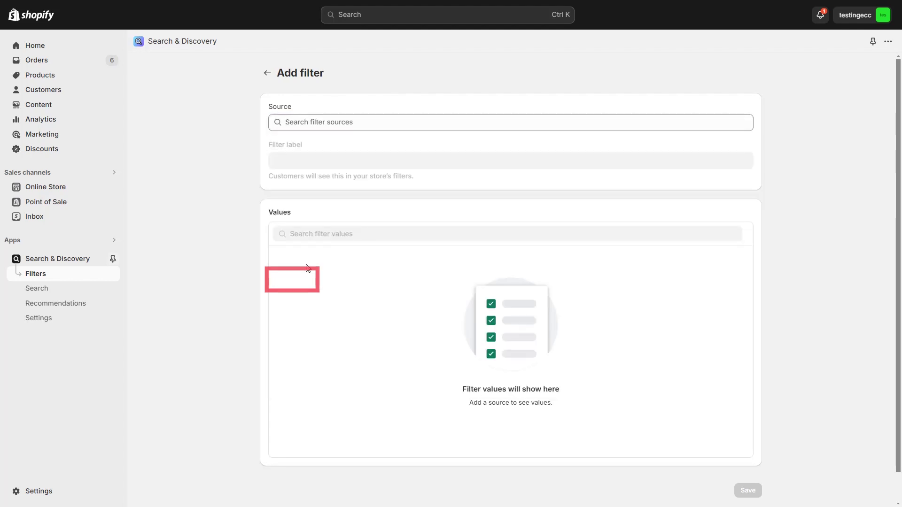
pyautogui.click(309, 118)
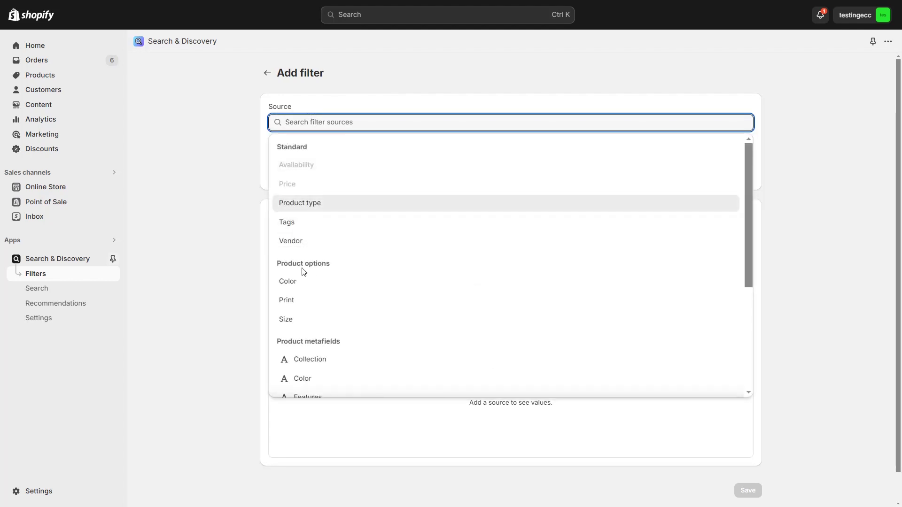
pyautogui.click(295, 281)
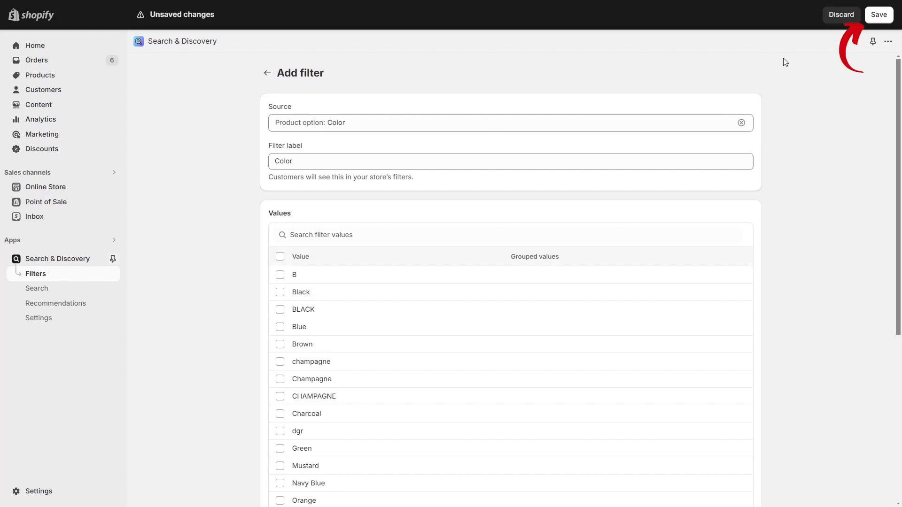
pyautogui.click(878, 14)
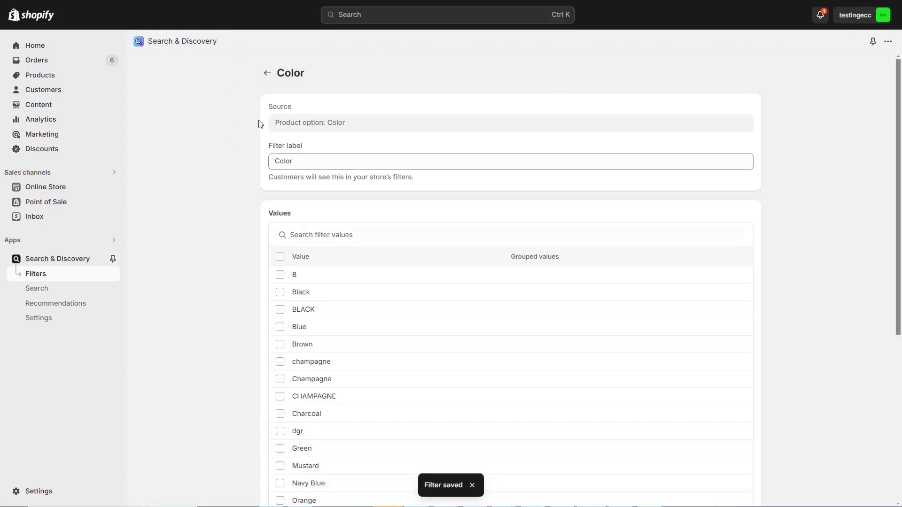
pyautogui.click(268, 73)
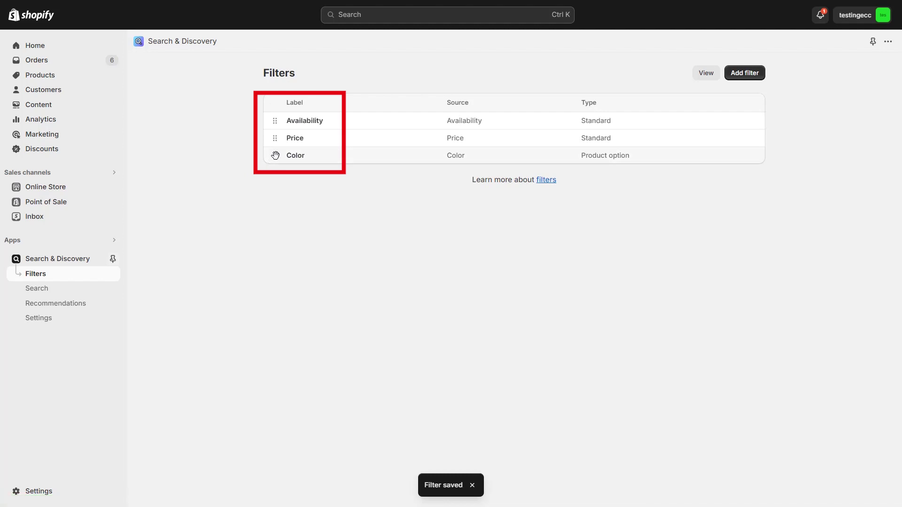
# Drag the Color filter above Availability and save the new order
pyautogui.moveTo(276, 155); pyautogui.dragTo(275, 124)
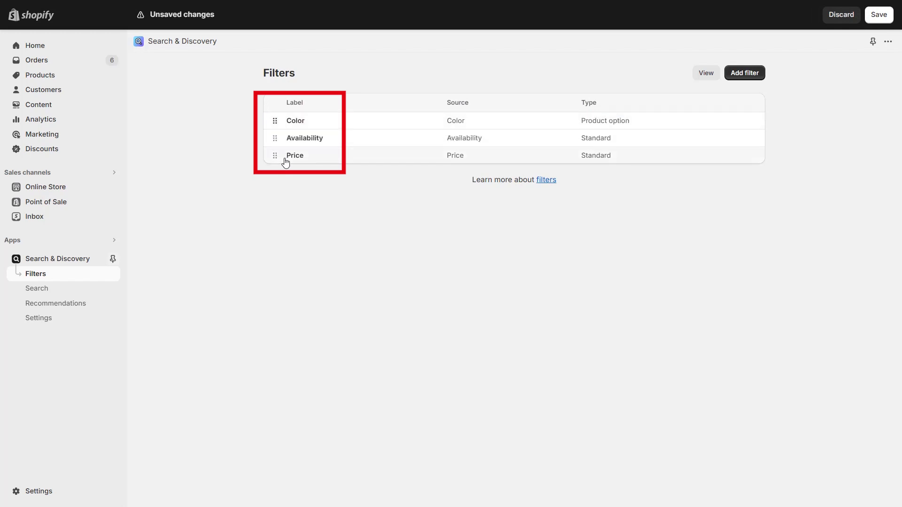
pyautogui.click(882, 19)
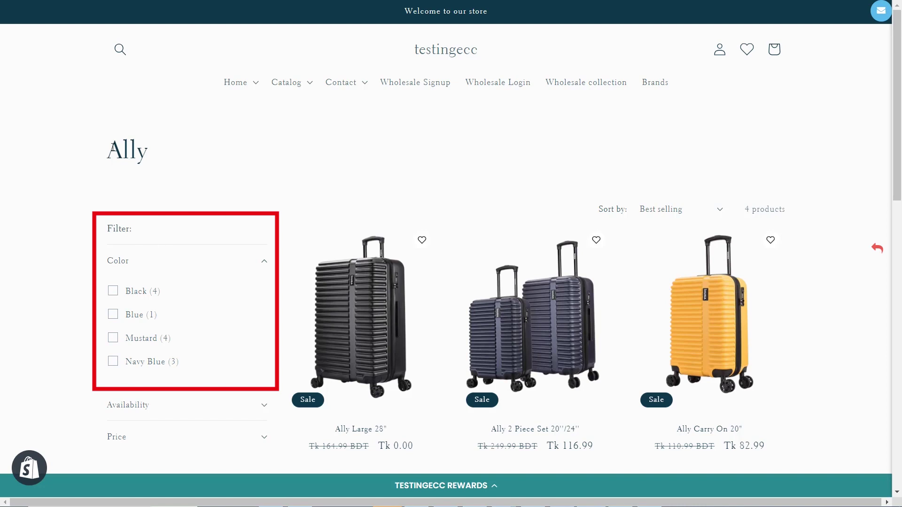
# Expand and collapse the Color, Availability and Price filter sections on the storefront
pyautogui.scroll(-1, 214, 305)
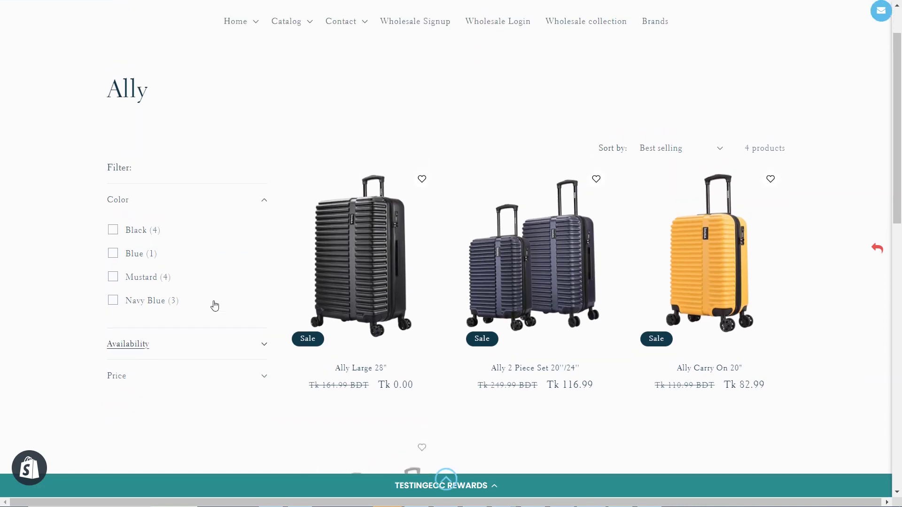
pyautogui.scroll(2, 214, 305)
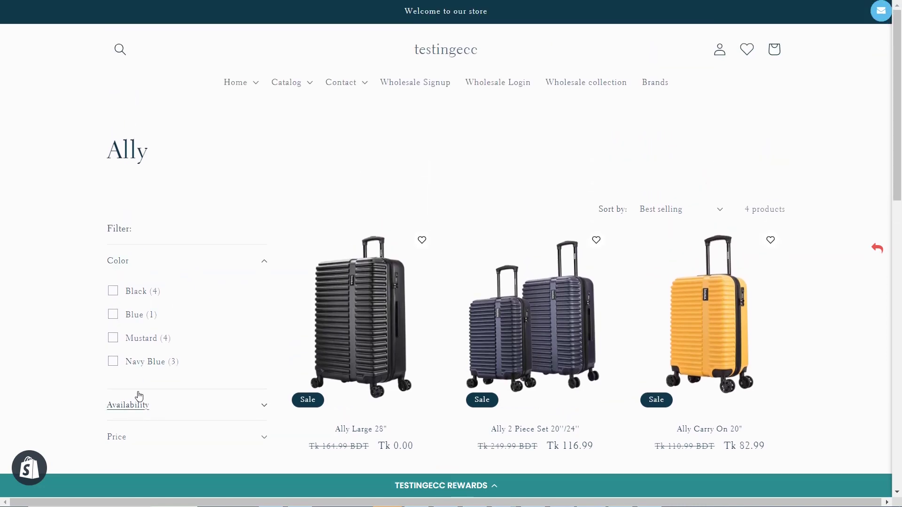
pyautogui.click(263, 264)
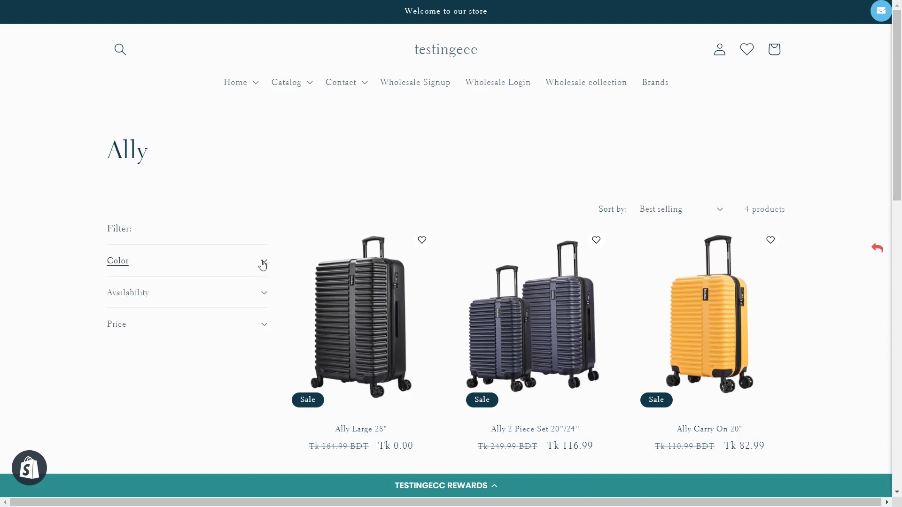
pyautogui.click(262, 264)
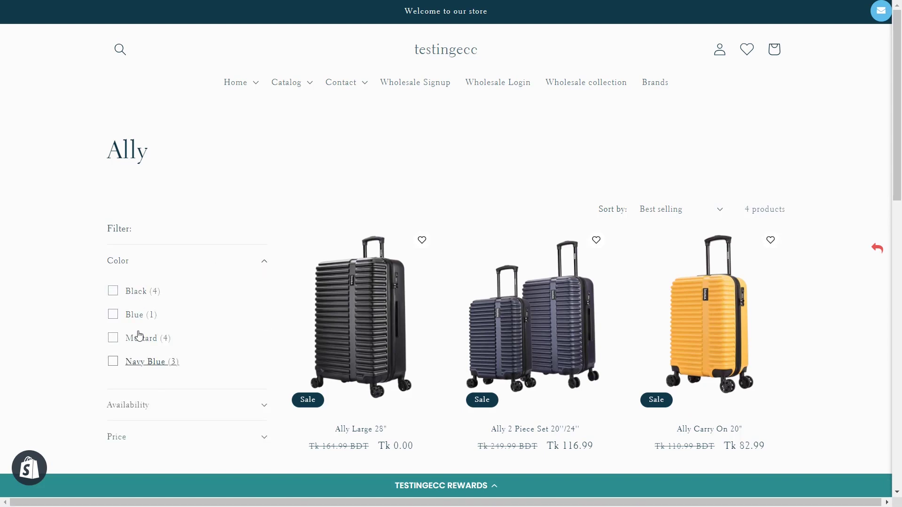
pyautogui.click(262, 411)
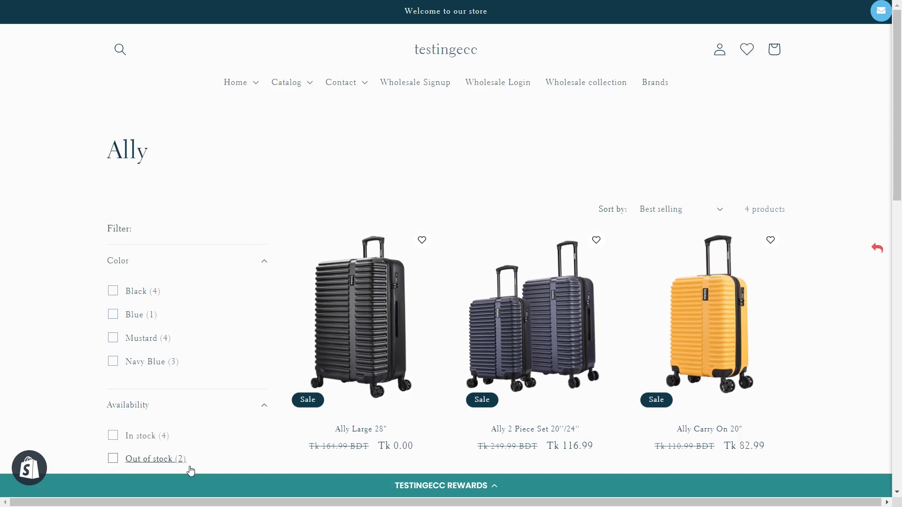
pyautogui.click(264, 405)
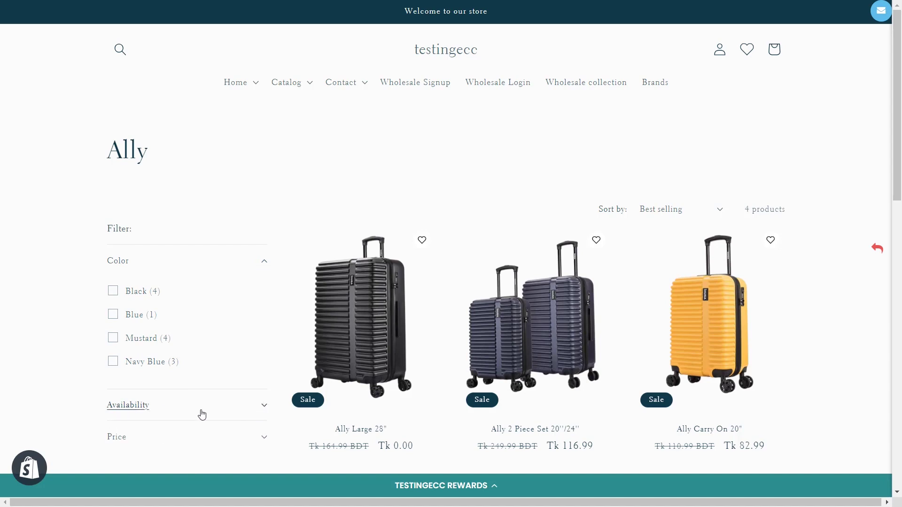
pyautogui.scroll(-1, 196, 422)
pyautogui.scroll(1, 261, 409)
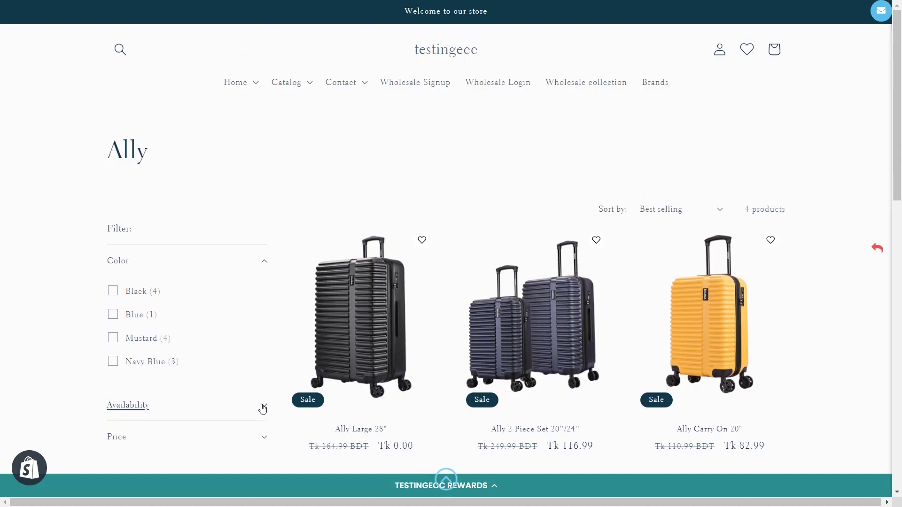
pyautogui.click(262, 441)
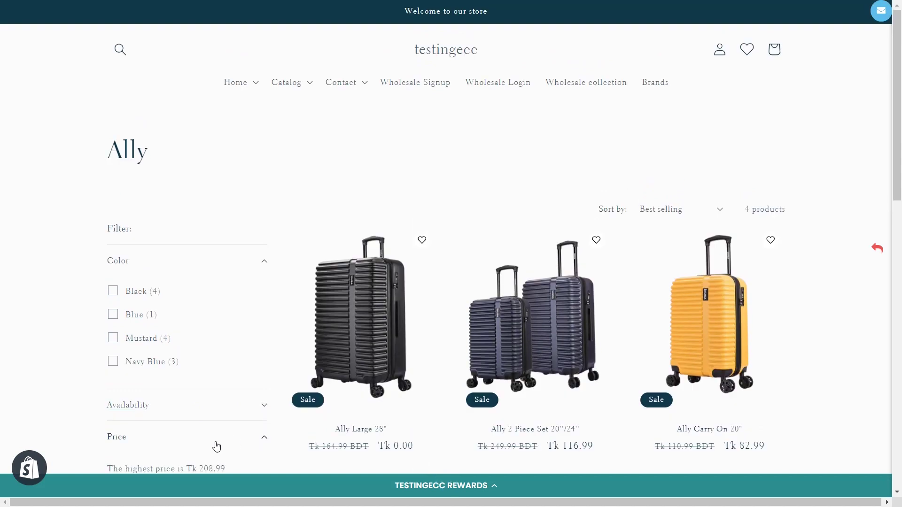
pyautogui.scroll(-1, 213, 438)
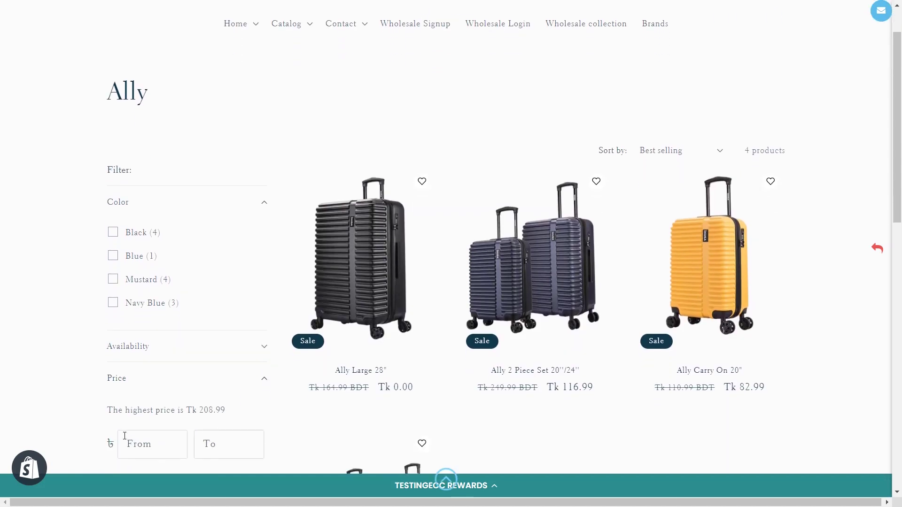
pyautogui.click(265, 379)
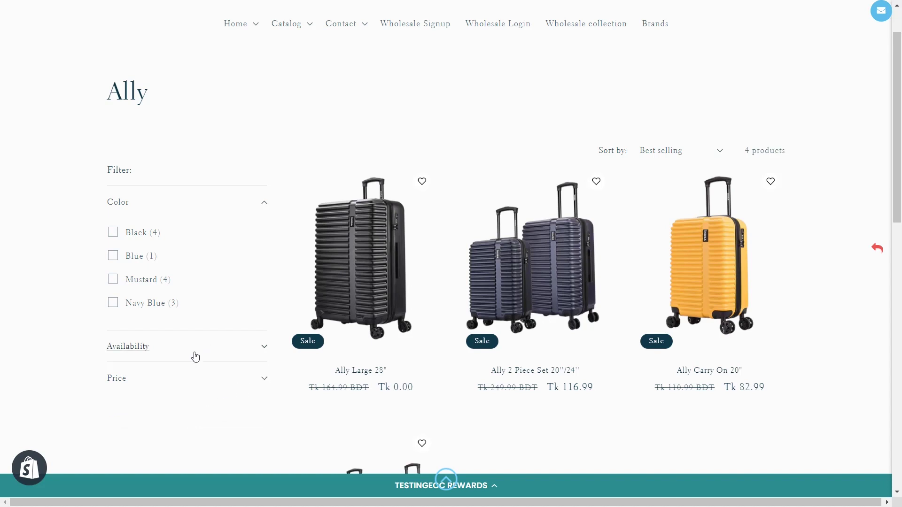
# Try the Black colour filter, clear it and Navy Blue, then return to the admin product page
pyautogui.click(113, 232)
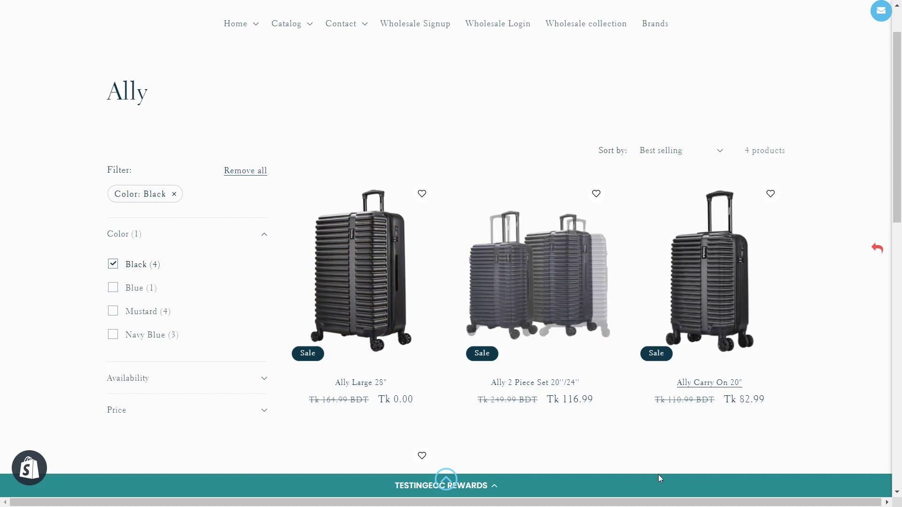
pyautogui.click(113, 265)
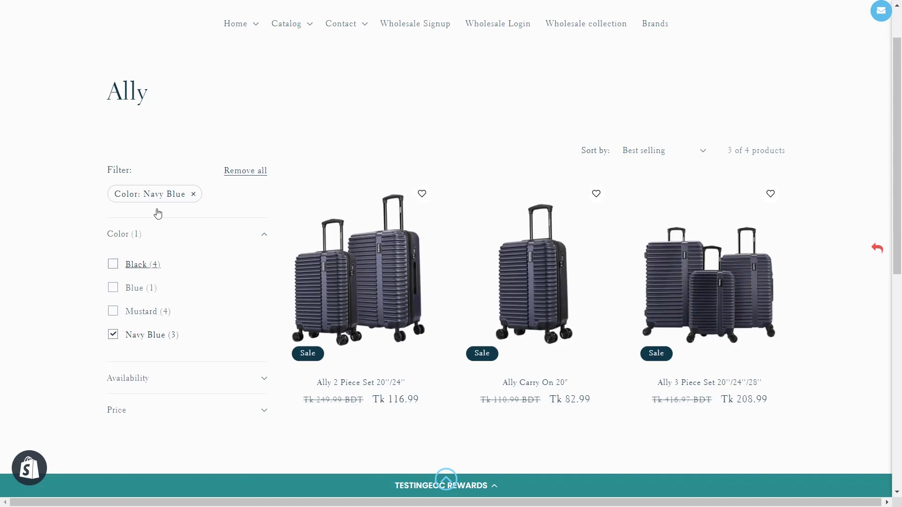
pyautogui.click(194, 195)
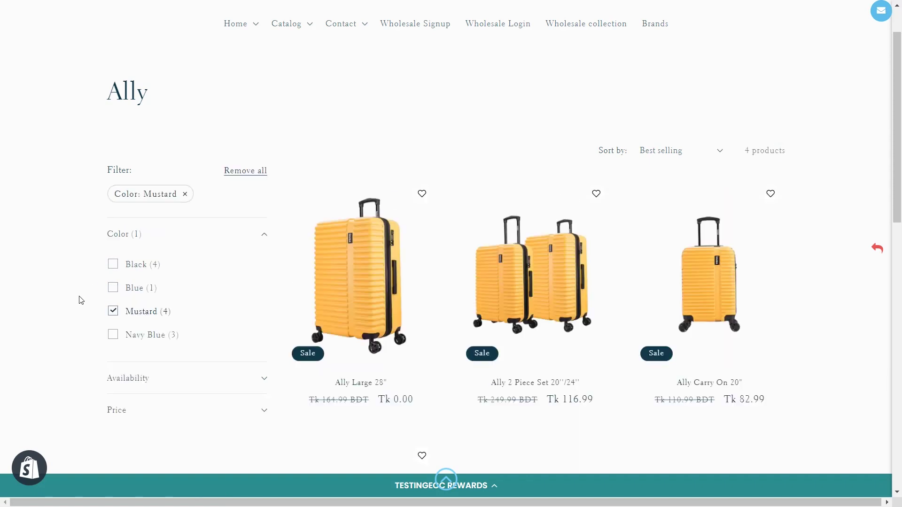
pyautogui.hotkey('ctrl', 'Tab')
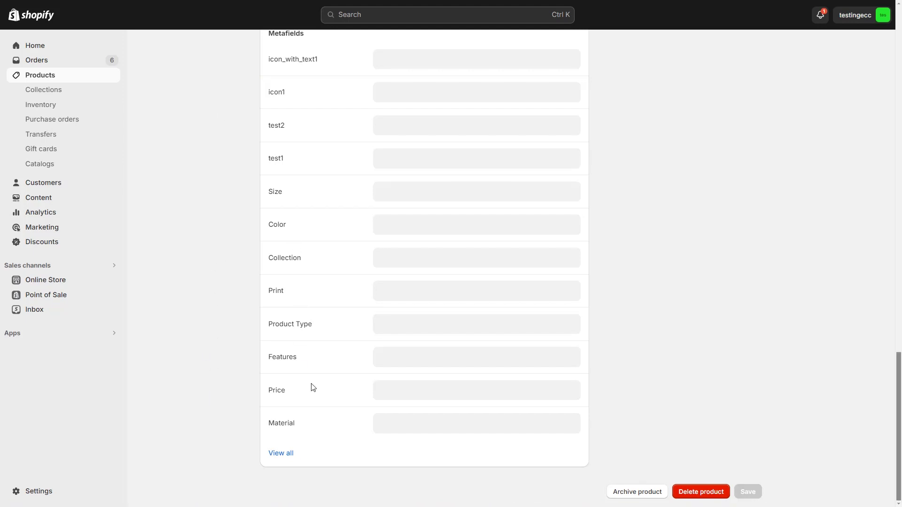
# Reload the product page and save its Product Type metafield as 'Luggage'
pyautogui.press('F5')
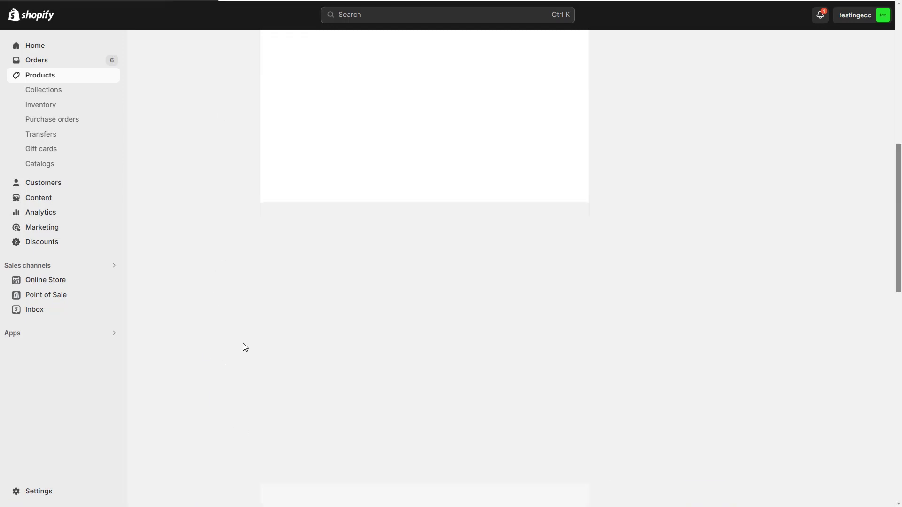
pyautogui.scroll(-10, 244, 345)
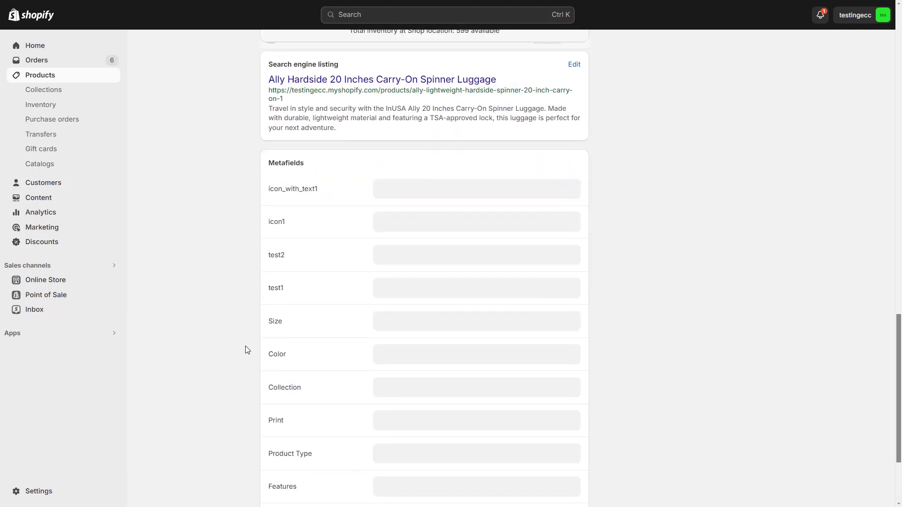
pyautogui.scroll(-3, 247, 351)
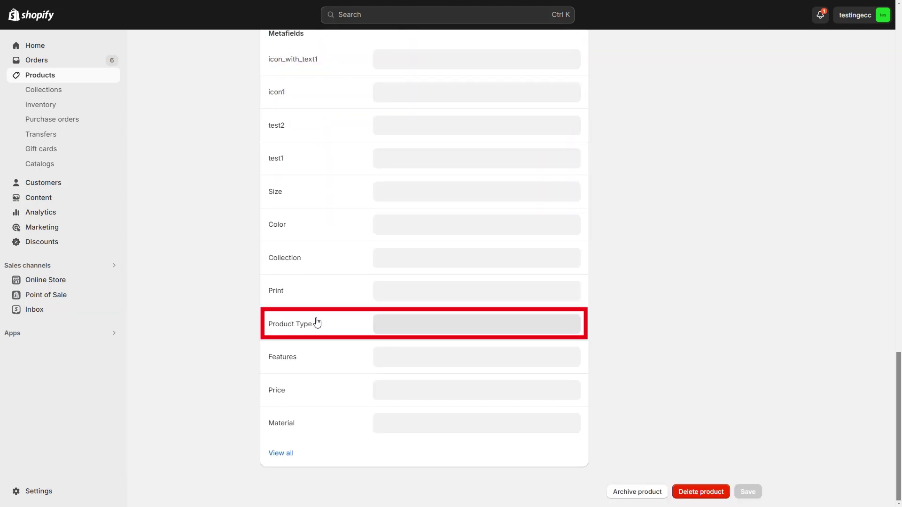
pyautogui.click(397, 331)
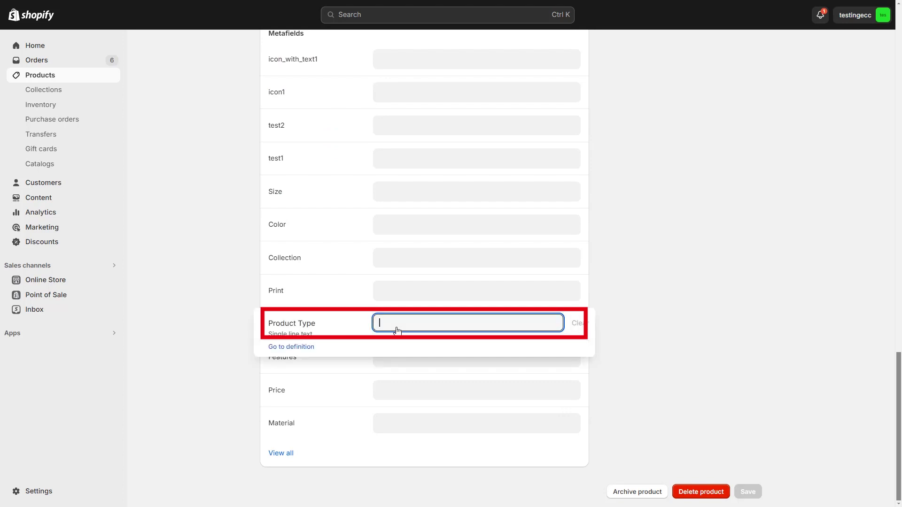
pyautogui.write('Luggage')
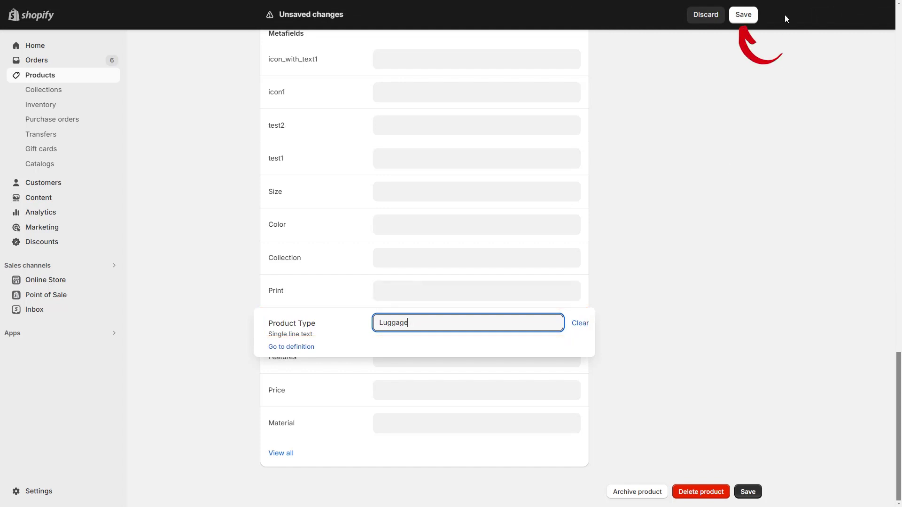
pyautogui.click(752, 15)
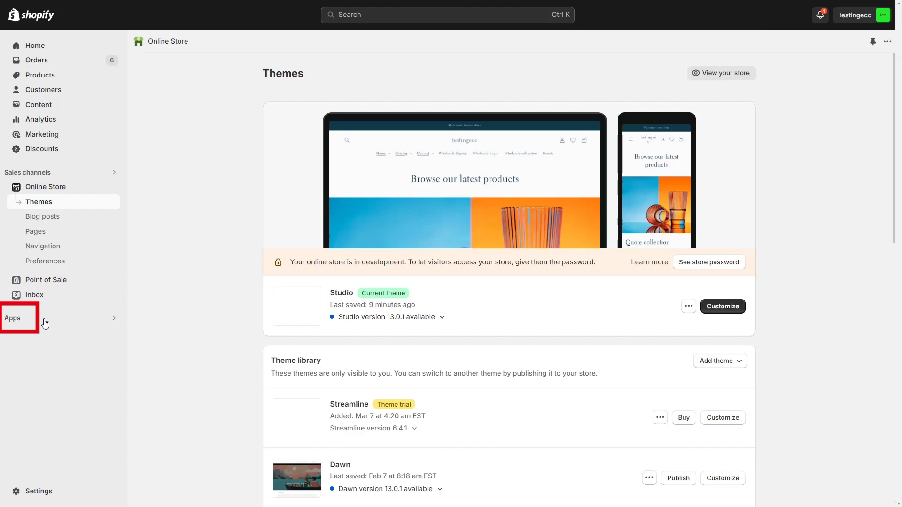
# Start a new filter in Search & Discovery's Filters and list its available sources
pyautogui.click(44, 324)
pyautogui.click(340, 58)
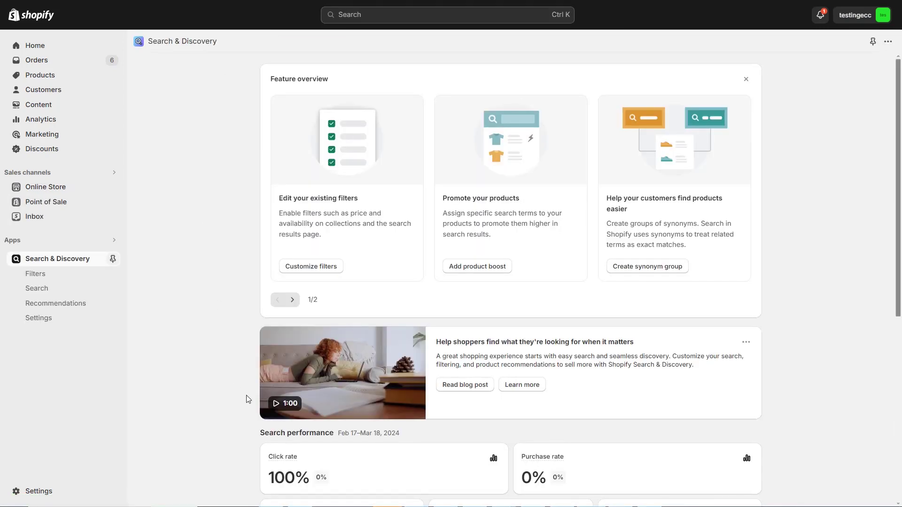
pyautogui.click(52, 281)
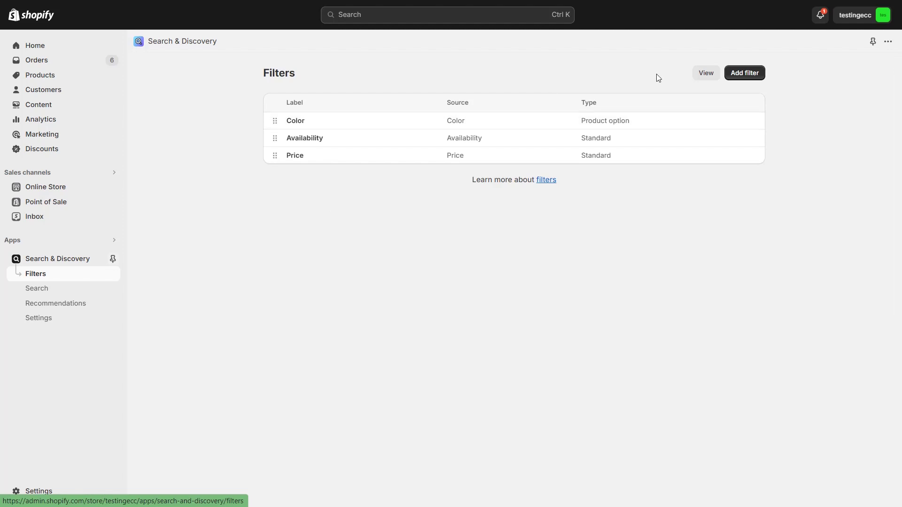
pyautogui.click(745, 74)
pyautogui.click(365, 124)
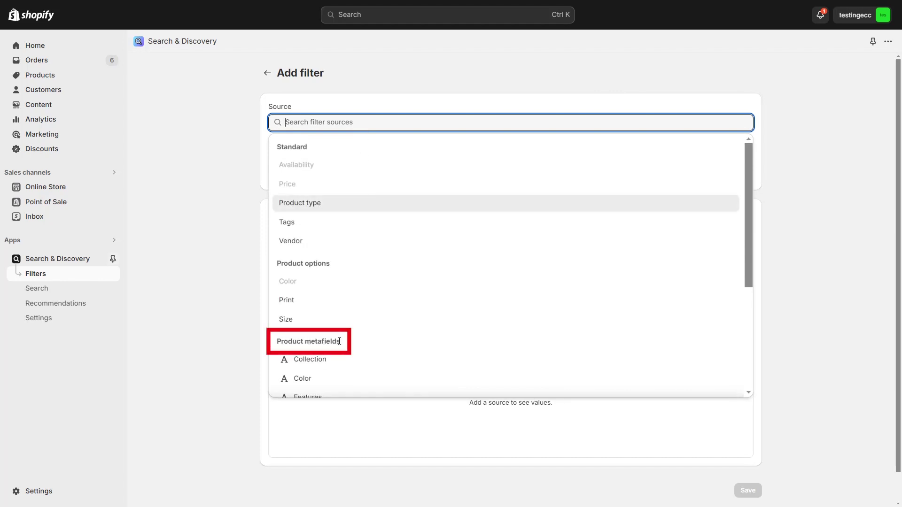
# Save a Product Type metafield filter and move it to second place, under Color
pyautogui.scroll(-4, 358, 346)
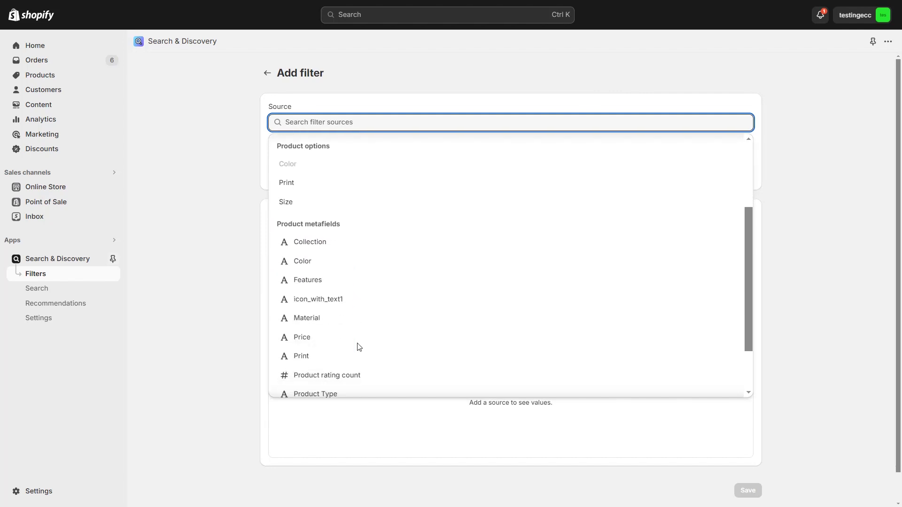
pyautogui.scroll(-1, 360, 347)
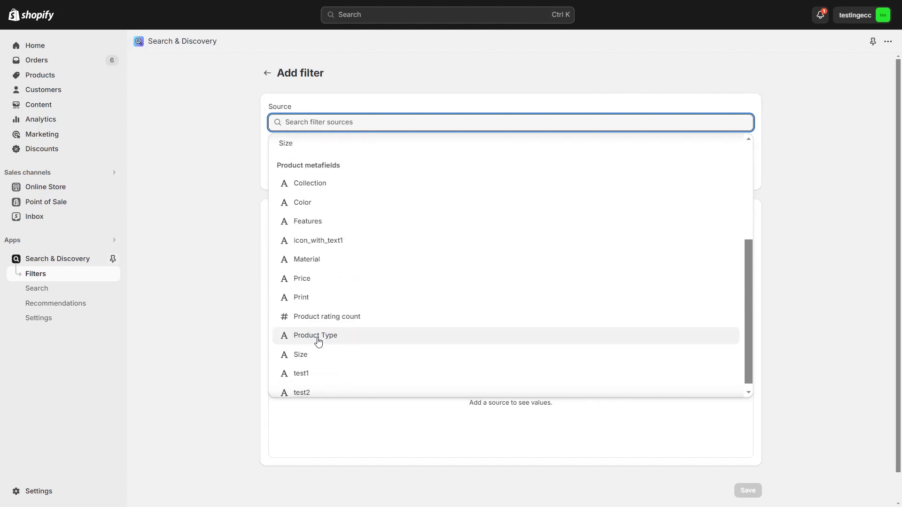
pyautogui.click(345, 340)
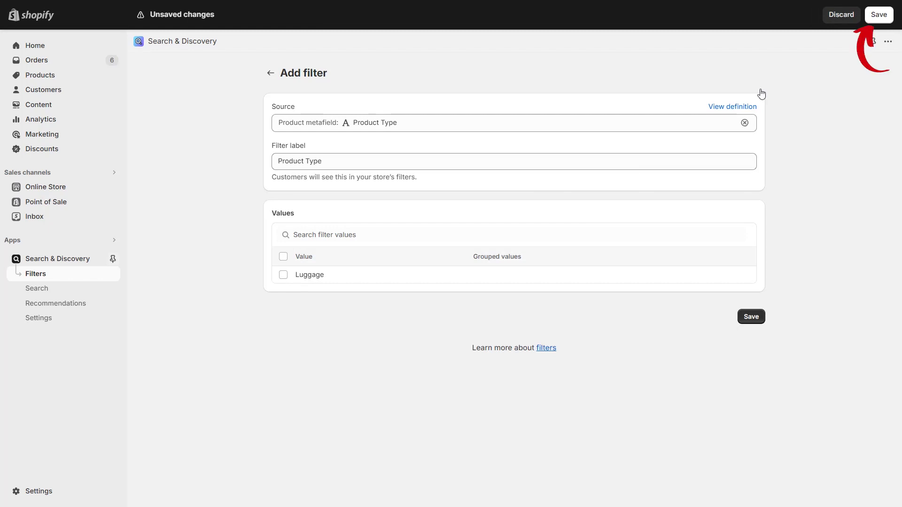
pyautogui.click(886, 22)
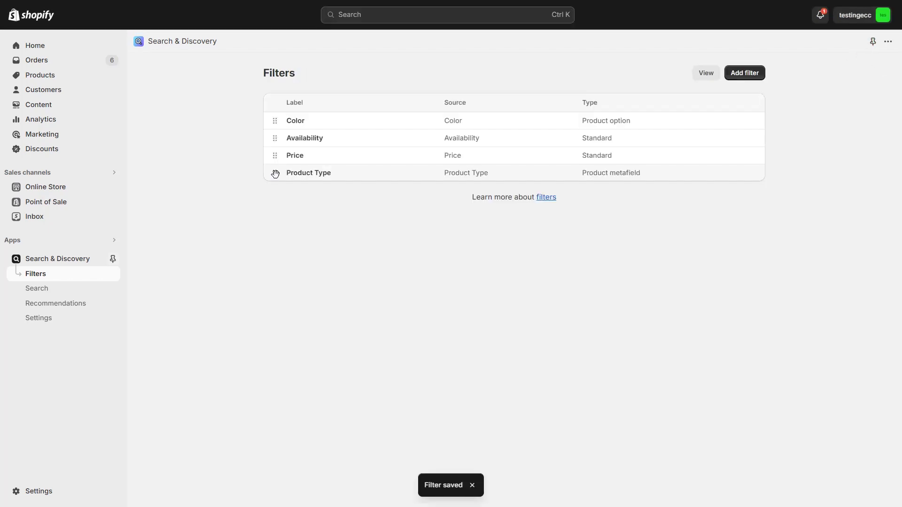
pyautogui.moveTo(275, 173); pyautogui.dragTo(281, 141)
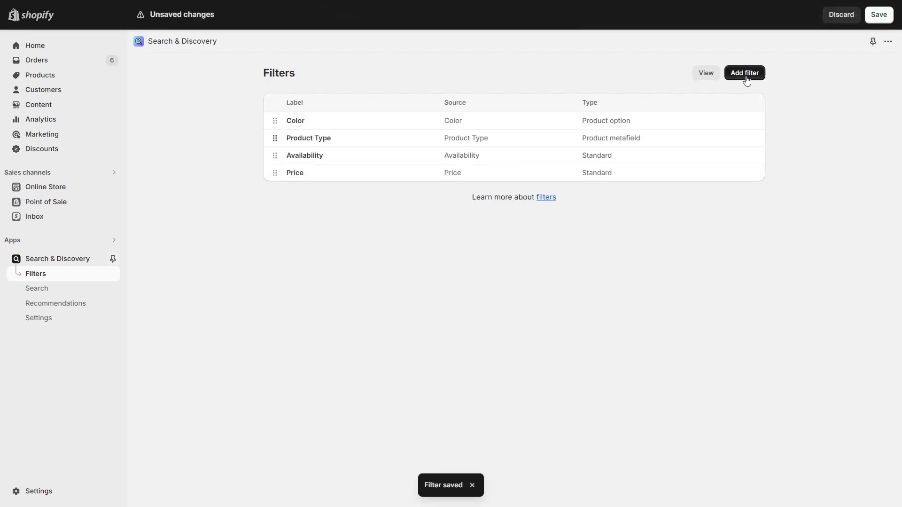
pyautogui.click(872, 20)
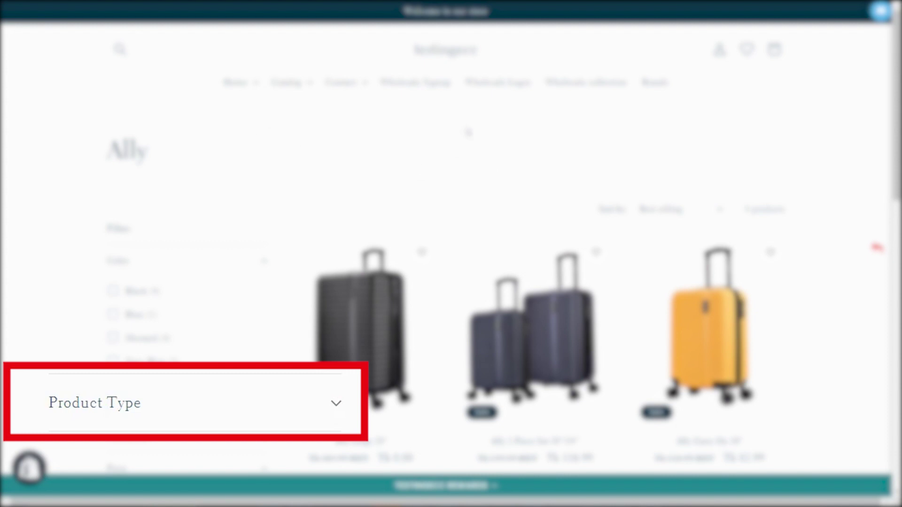
# Scroll to the sidebar and toggle the Color and Product Type filter sections on the Luggage-filtered Ally collection
pyautogui.scroll(-1, 100, 249)
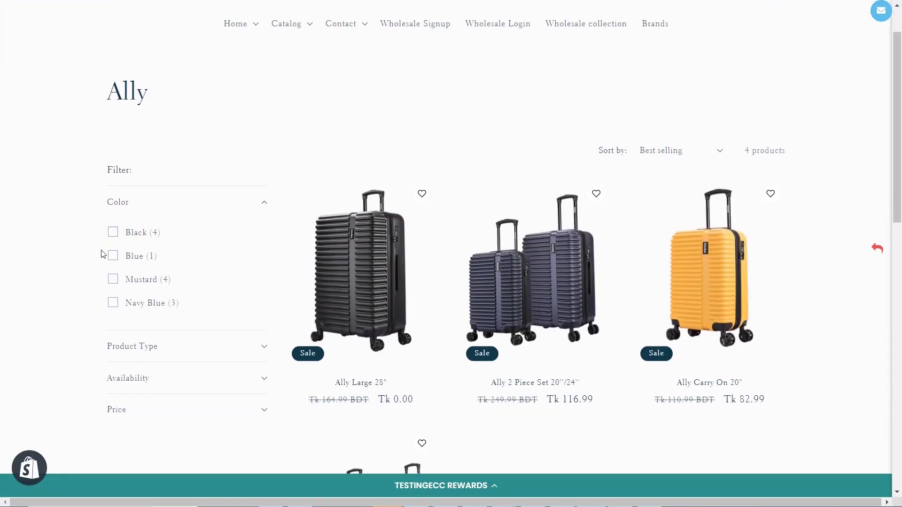
pyautogui.scroll(-1, 103, 254)
pyautogui.click(262, 143)
pyautogui.click(262, 177)
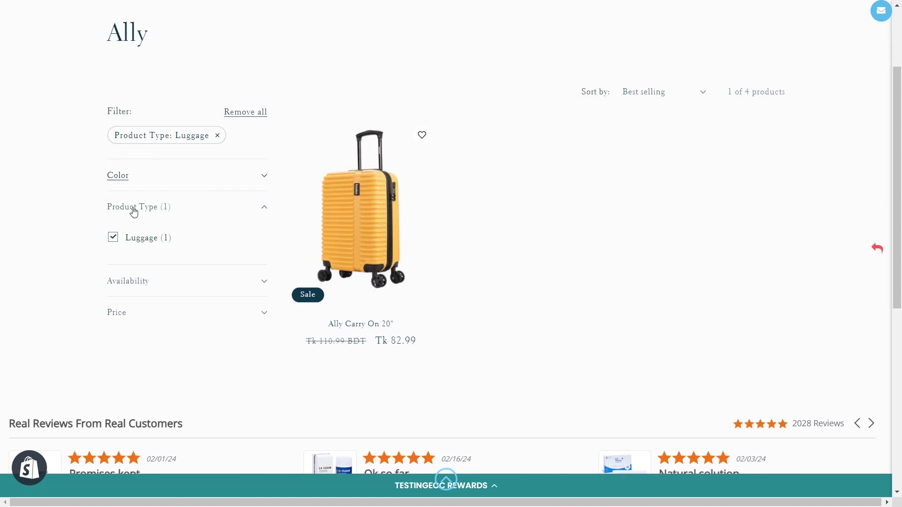
pyautogui.click(261, 209)
pyautogui.click(259, 175)
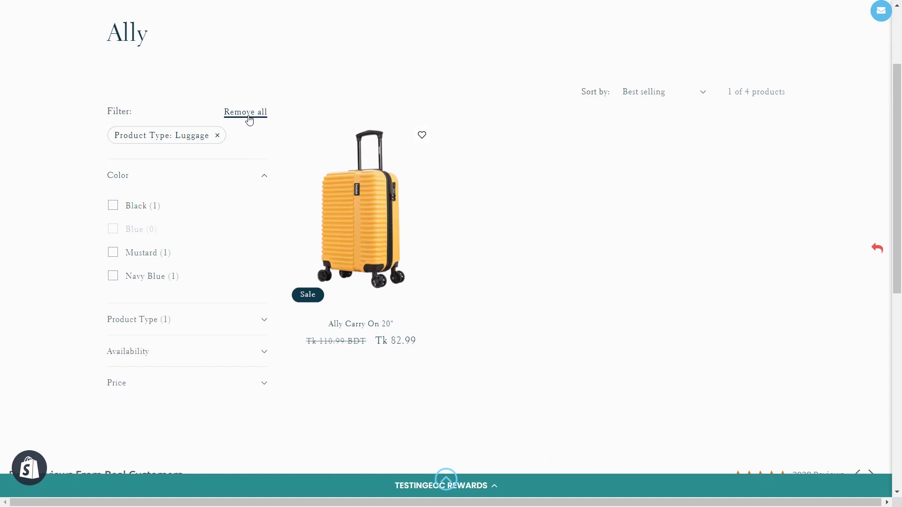
# Remove all filters to list all 4 products, then expand Color, Product Type and Availability
pyautogui.click(248, 114)
pyautogui.click(266, 150)
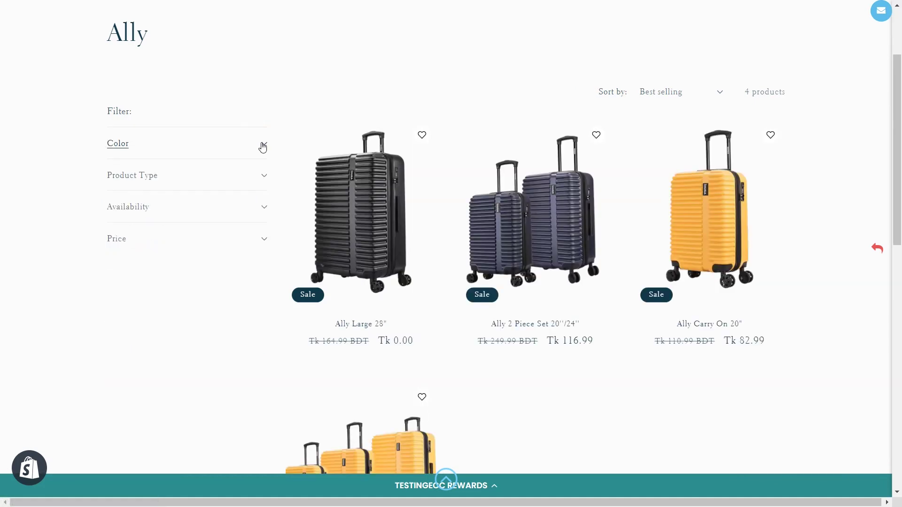
pyautogui.click(262, 179)
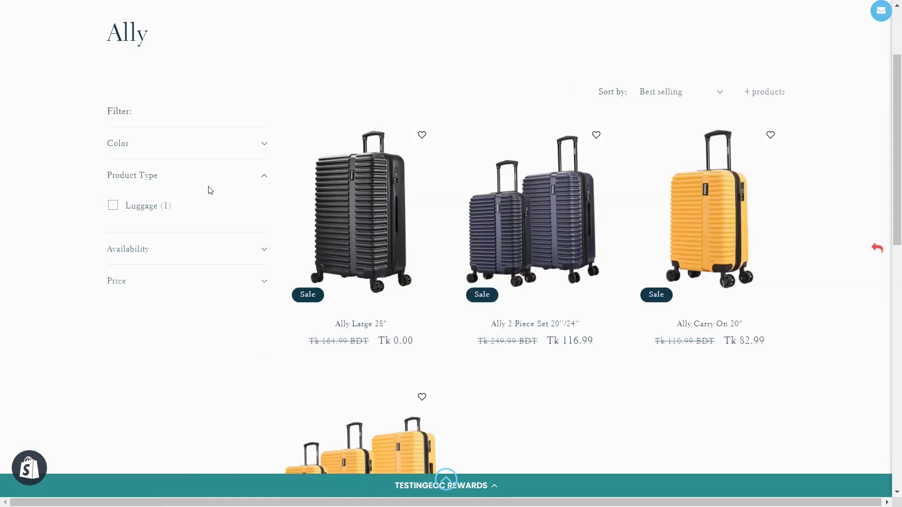
pyautogui.click(257, 146)
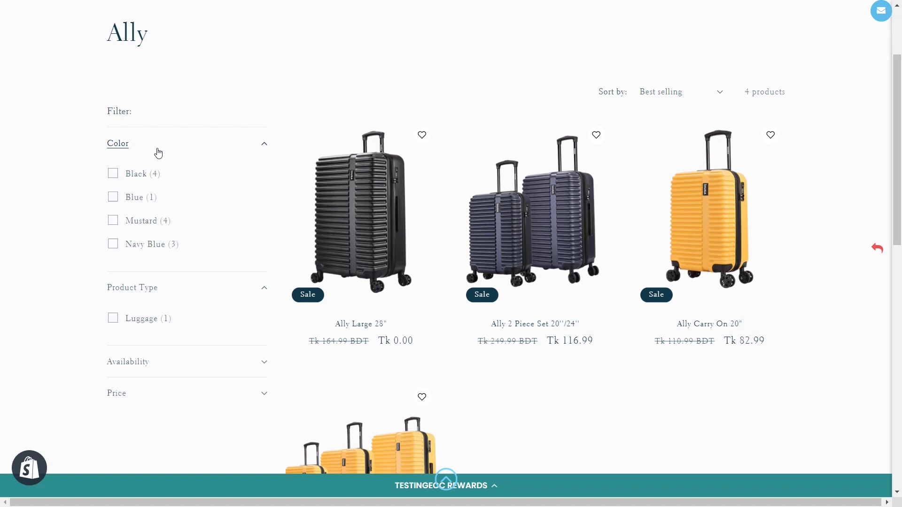
pyautogui.click(265, 362)
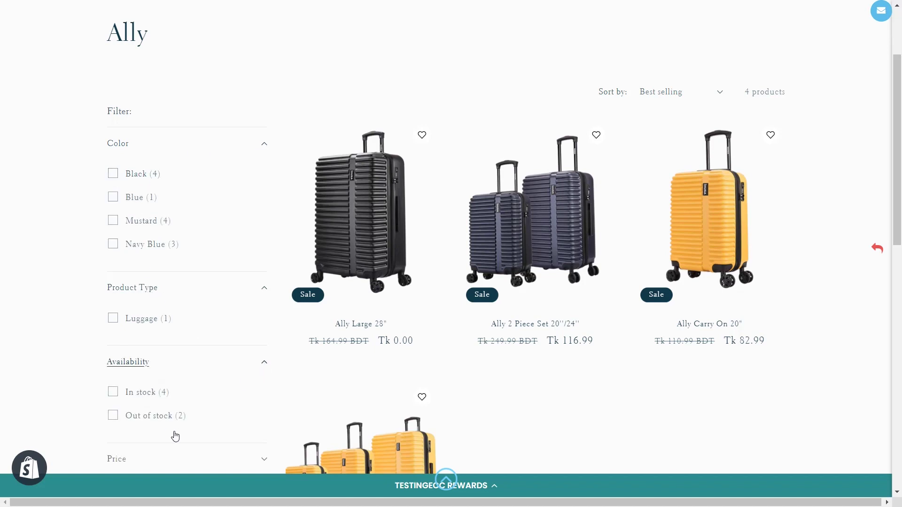